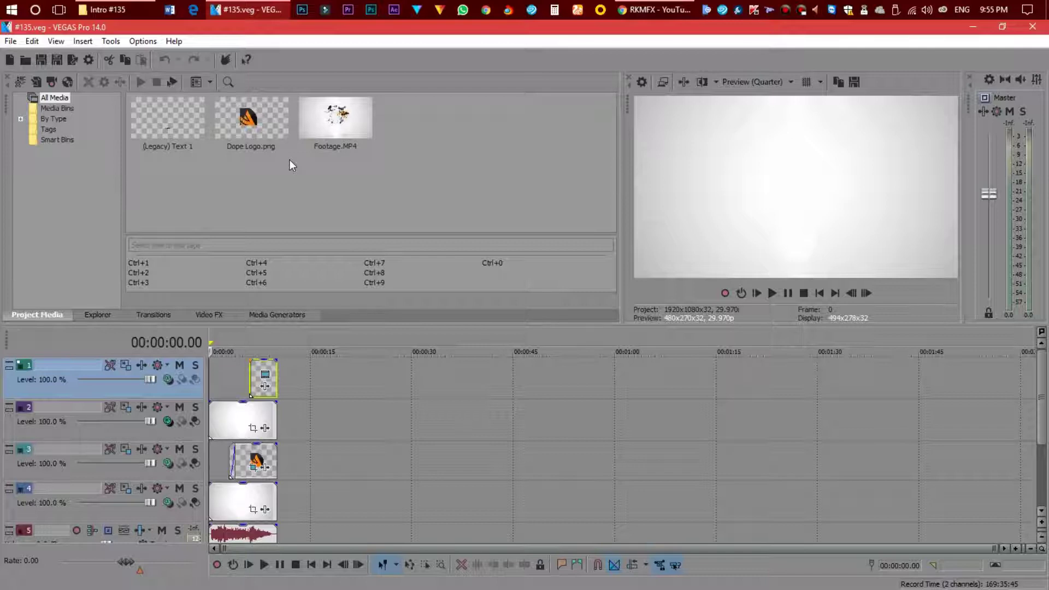
# Preview the intro, then select the Dope Logo.png item in Project Media
pyautogui.press('space')
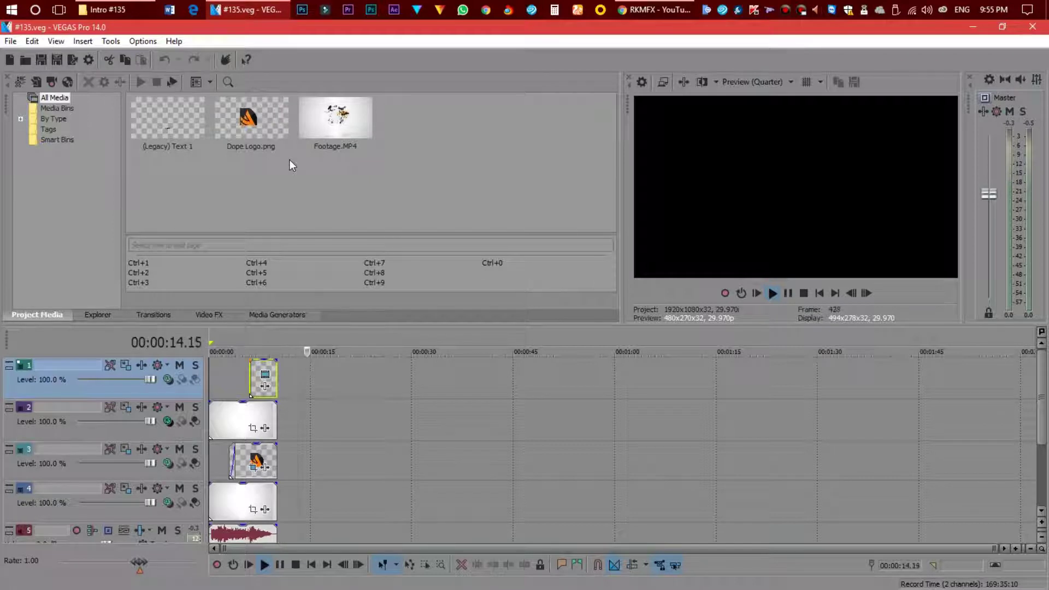
pyautogui.click(248, 120)
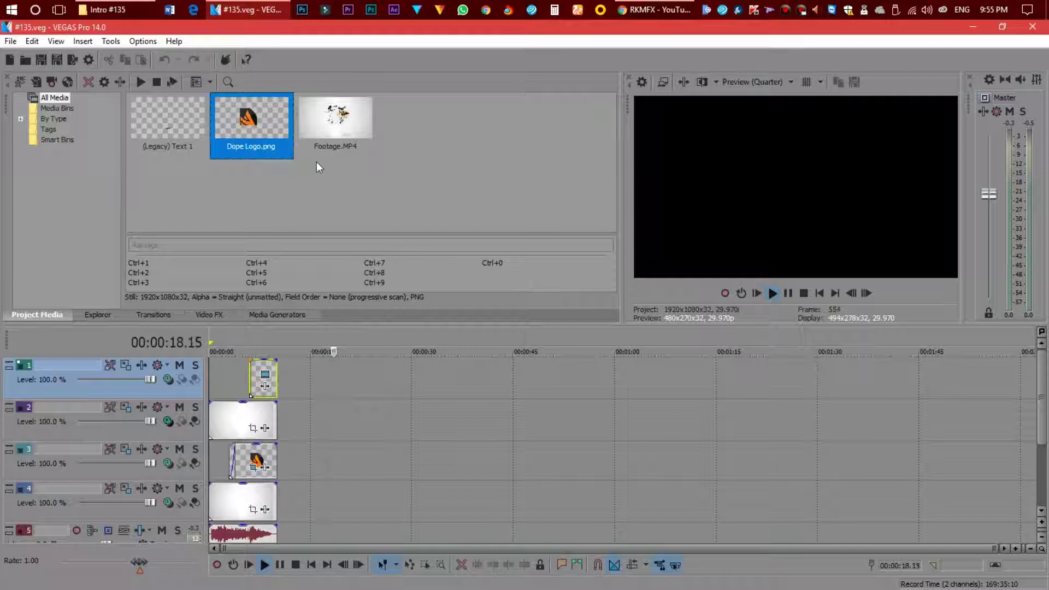
# Replace Dope Logo.png with master youtube icon.png from the media context menu
pyautogui.rightClick(260, 124)
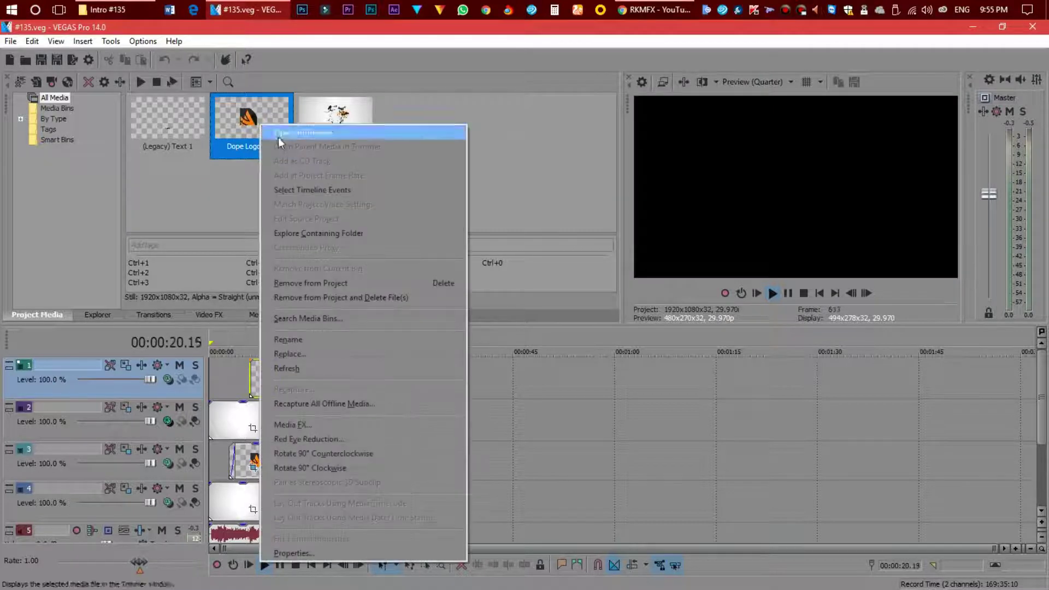
pyautogui.click(308, 352)
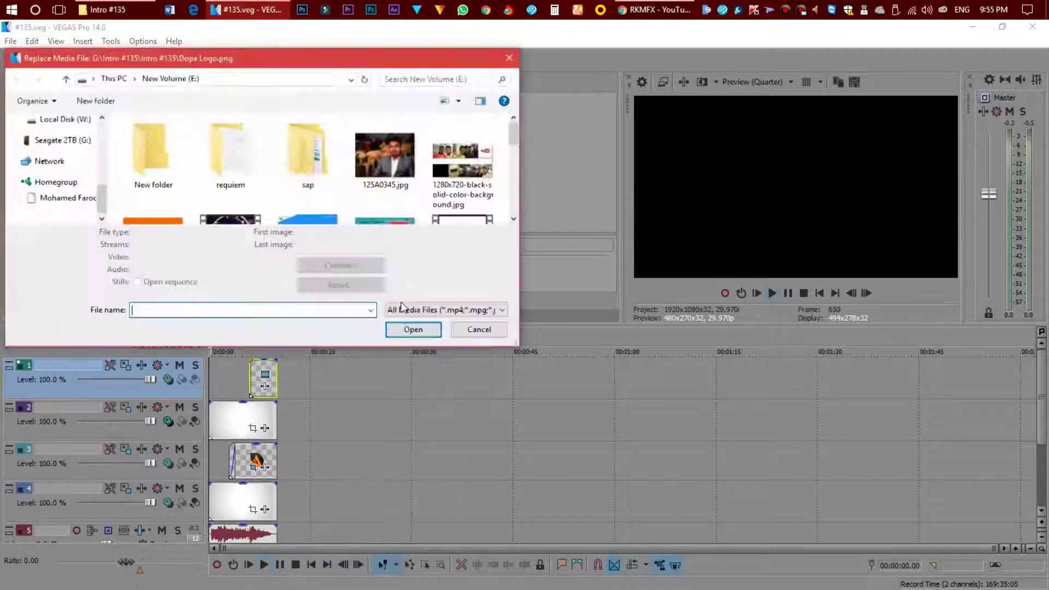
pyautogui.scroll(-5, 291, 158)
pyautogui.scroll(-1, 82, 189)
pyautogui.scroll(-2, 246, 180)
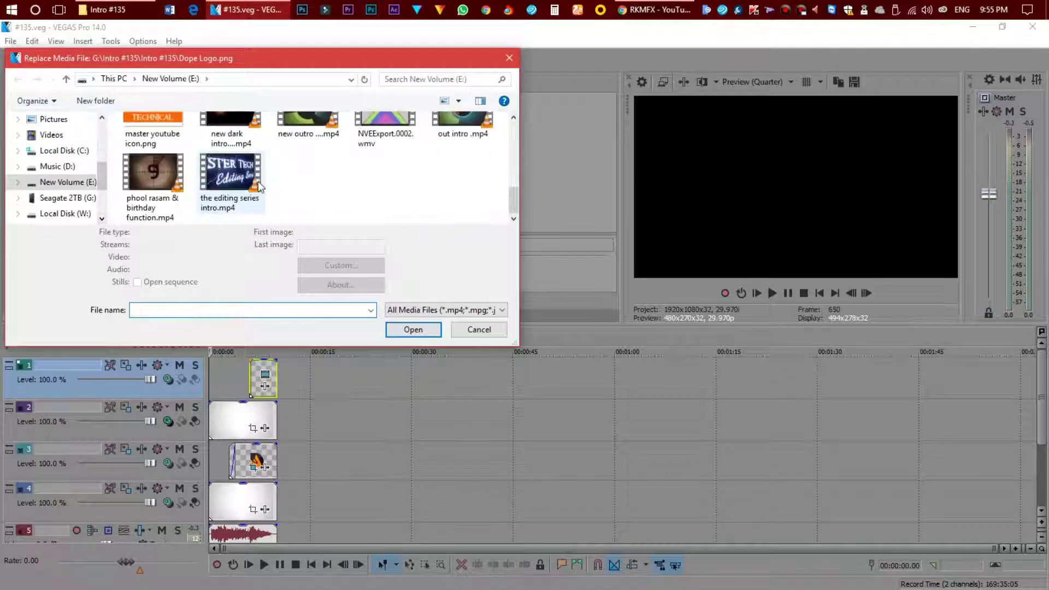
pyautogui.scroll(1, 258, 181)
pyautogui.click(152, 156)
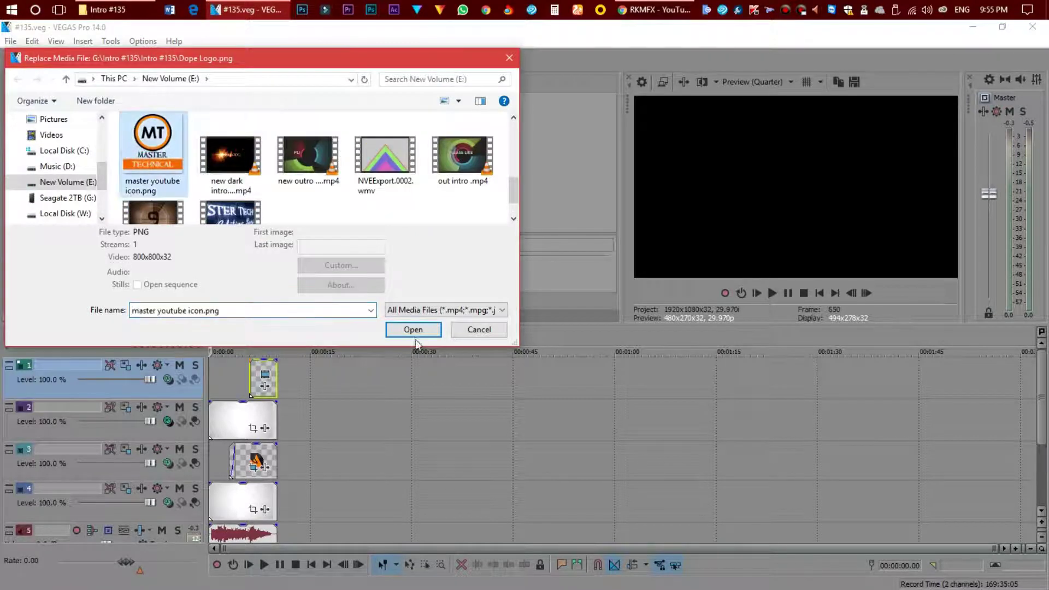
pyautogui.click(414, 331)
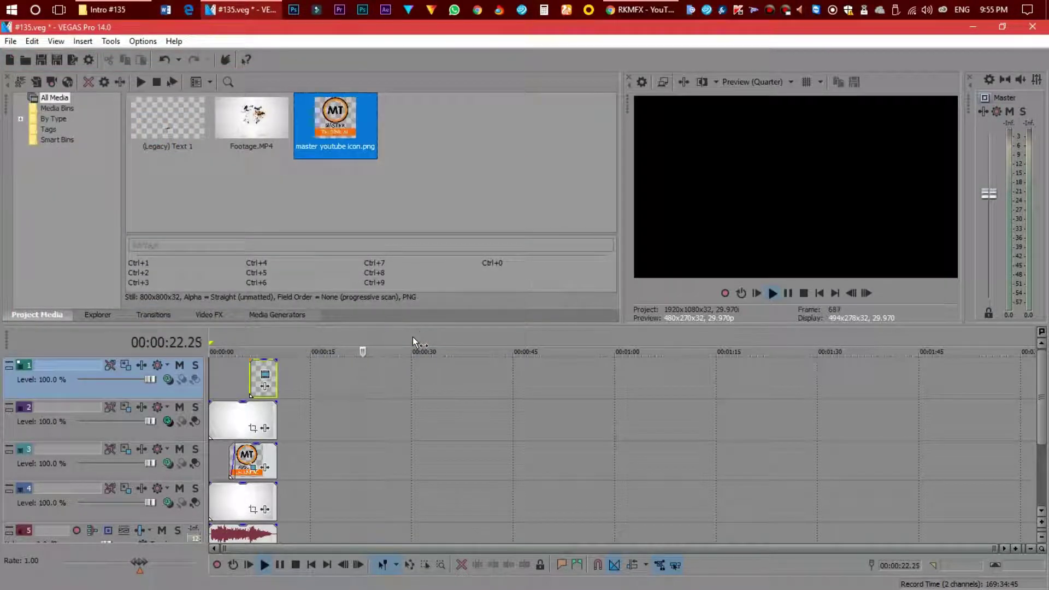
# Play the intro to check the new logo, then select the logo clip on track 3
pyautogui.click(229, 368)
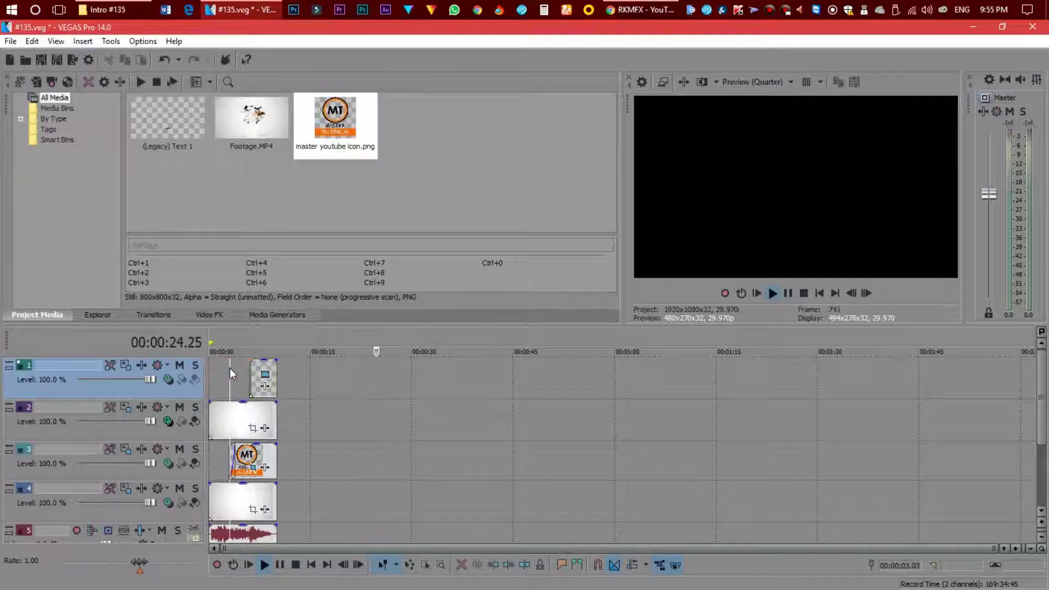
pyautogui.press('space')
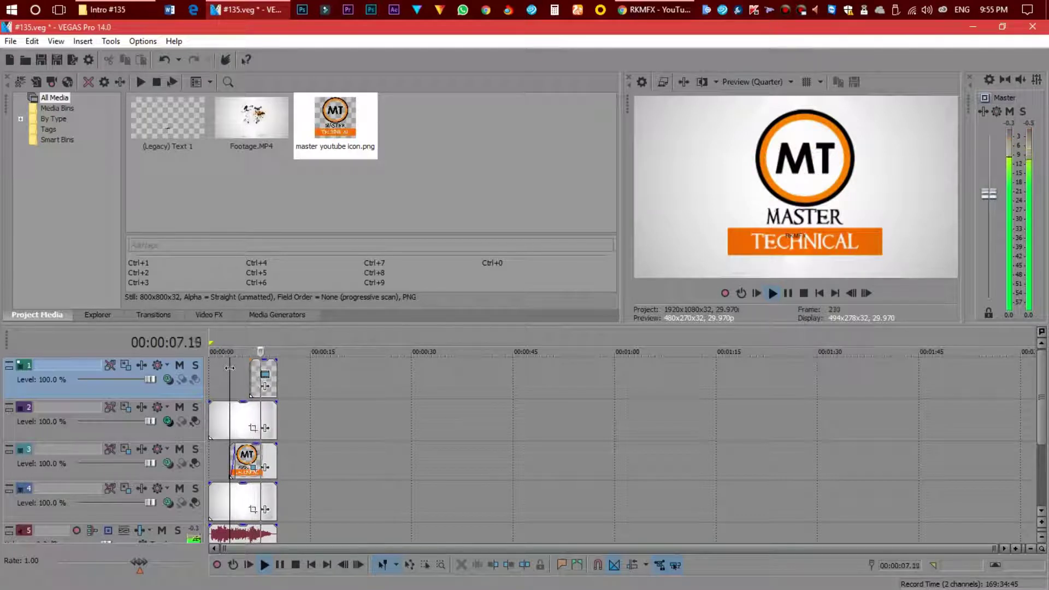
pyautogui.press('space')
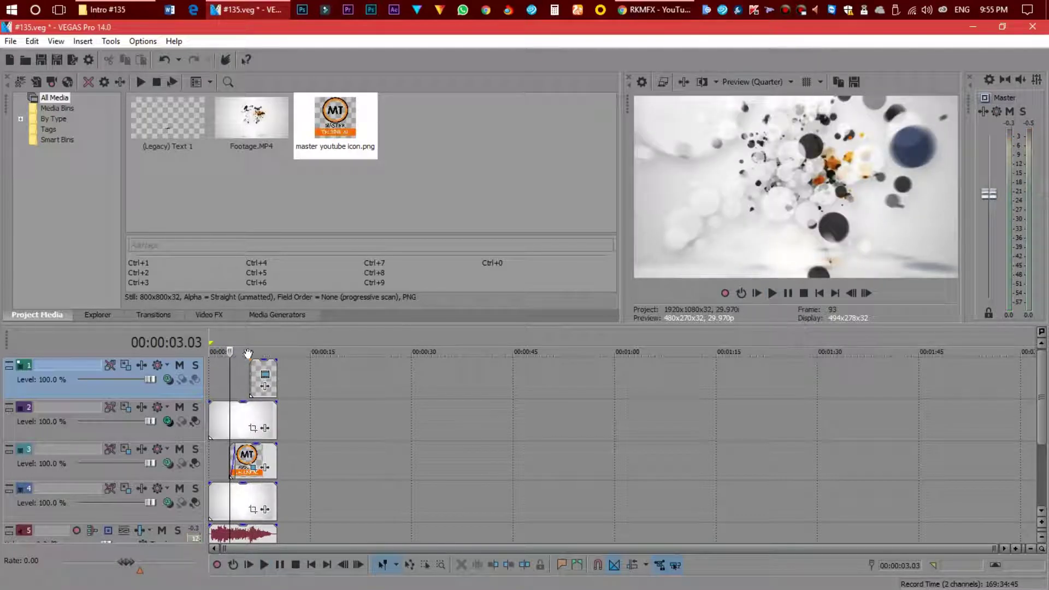
pyautogui.press('space')
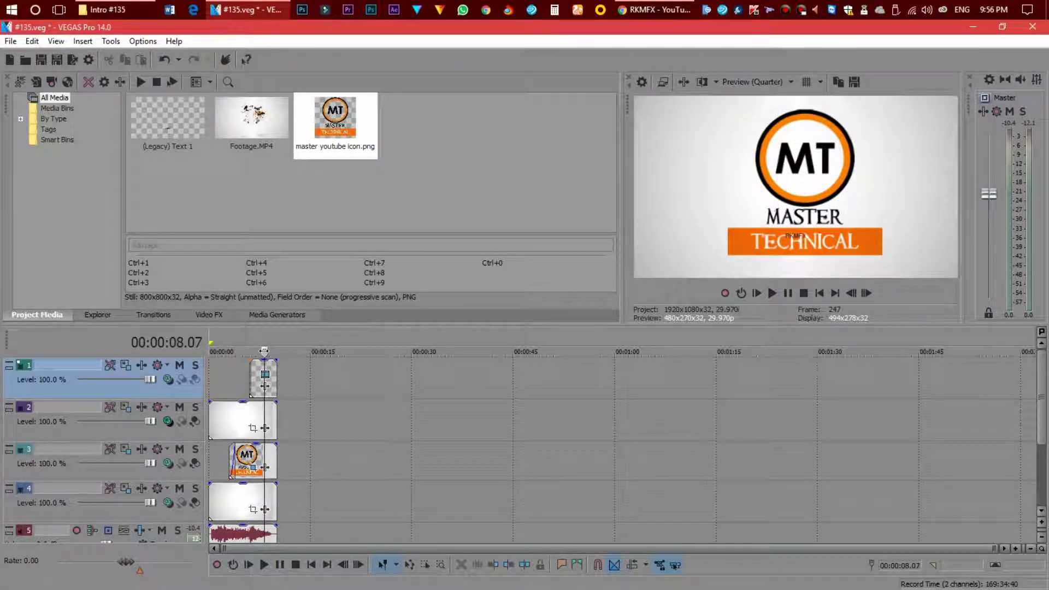
pyautogui.click(249, 459)
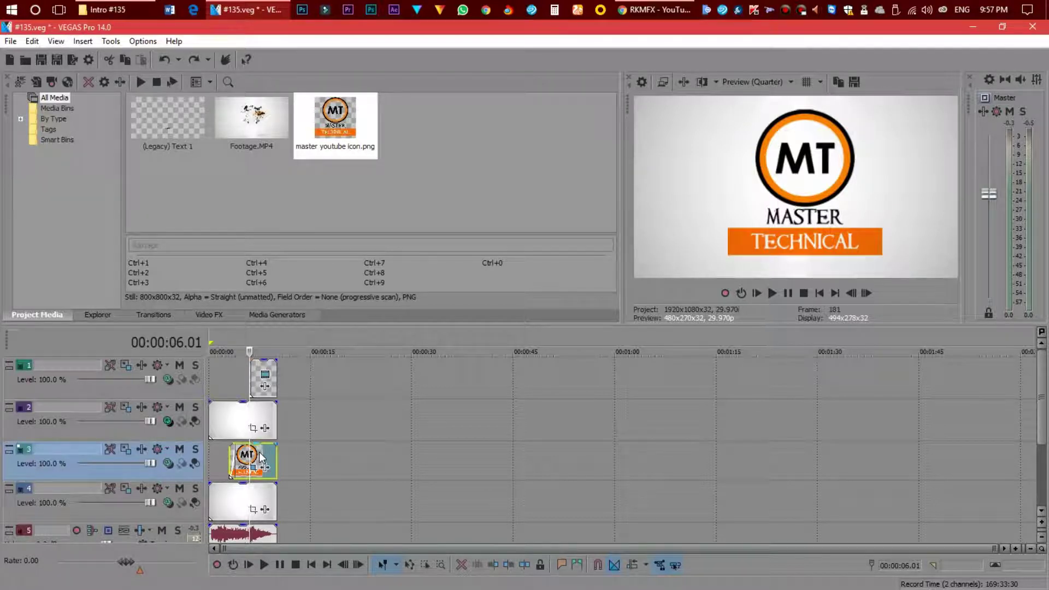
# Add the Pan/Crop effect to the logo clip through Video Event FX
pyautogui.rightClick(259, 457)
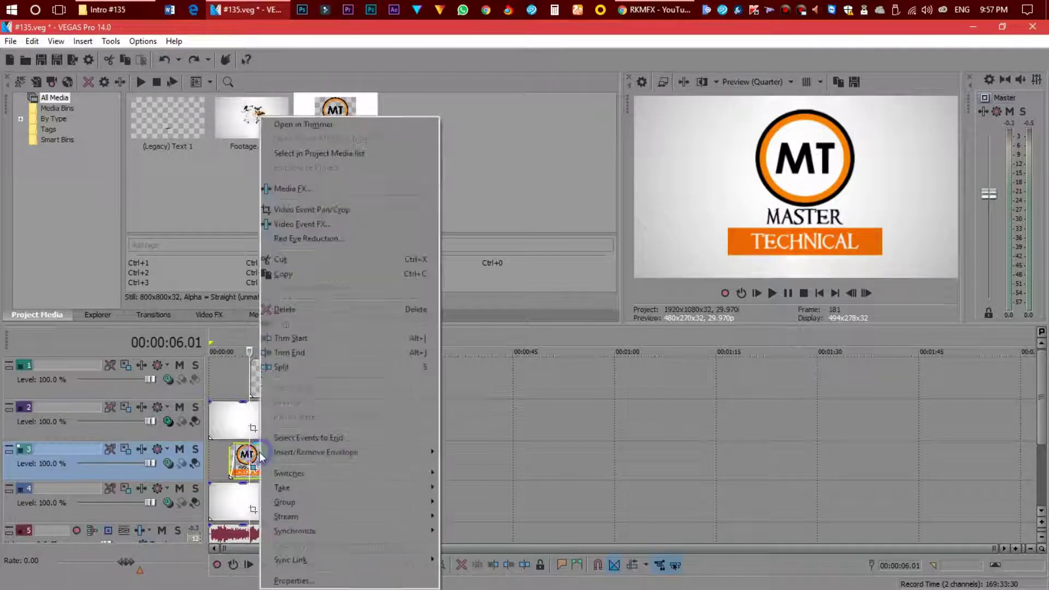
pyautogui.click(317, 224)
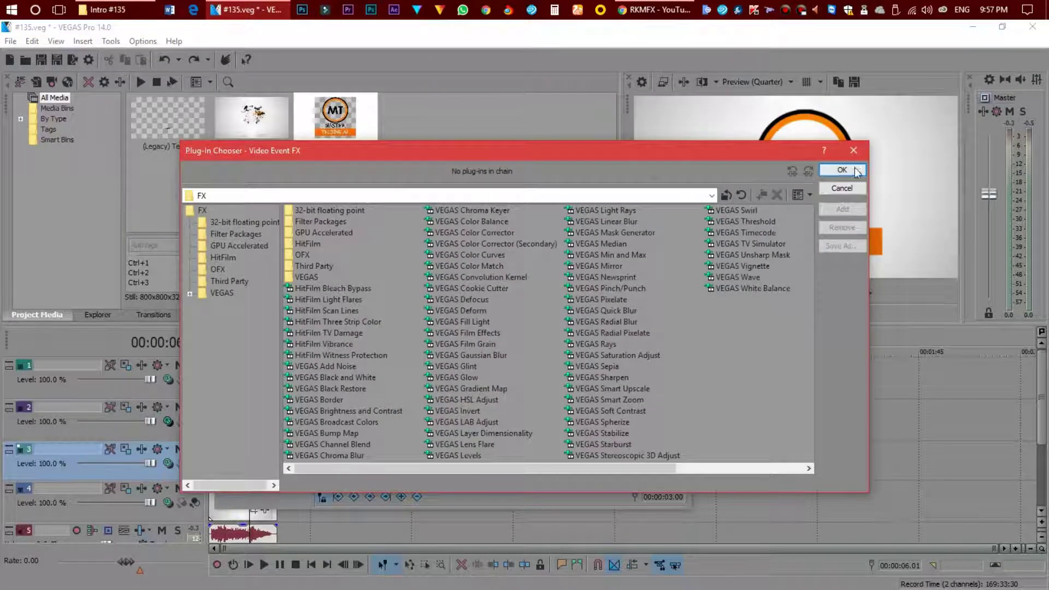
pyautogui.click(860, 150)
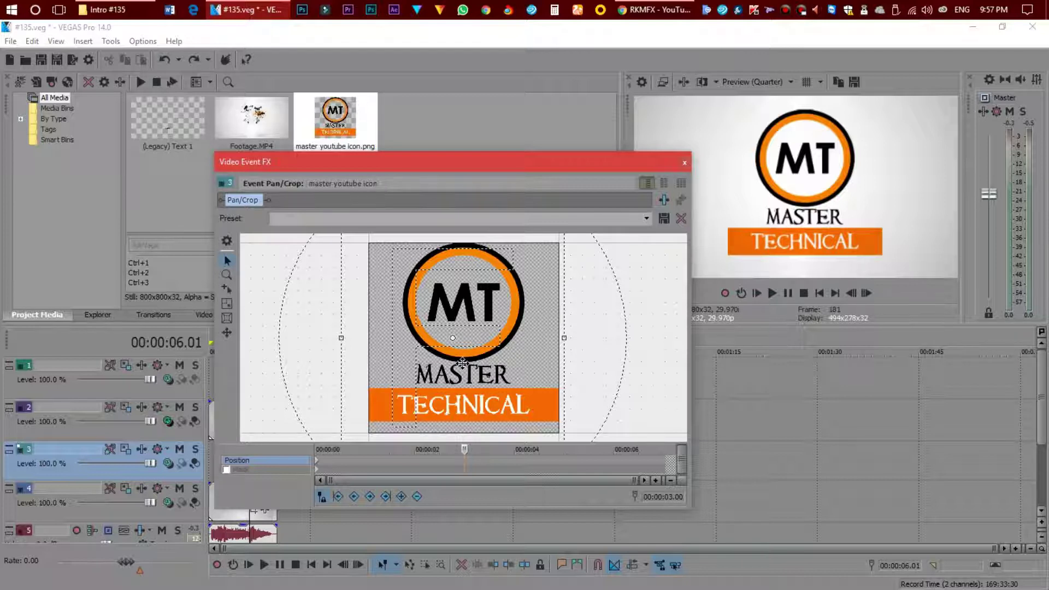
pyautogui.moveTo(464, 162); pyautogui.dragTo(746, 94)
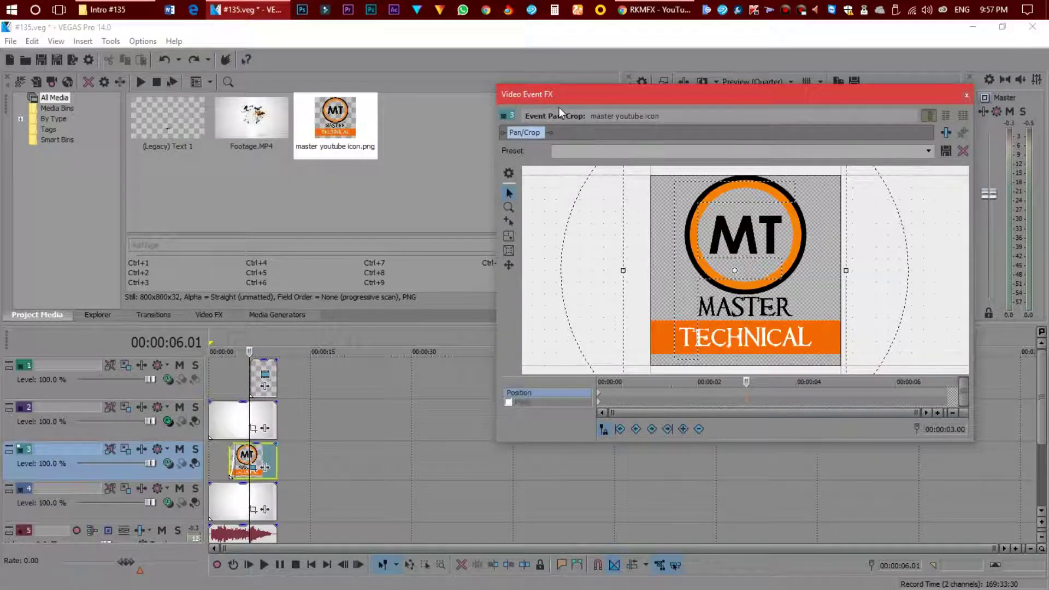
pyautogui.moveTo(557, 95); pyautogui.dragTo(363, 121)
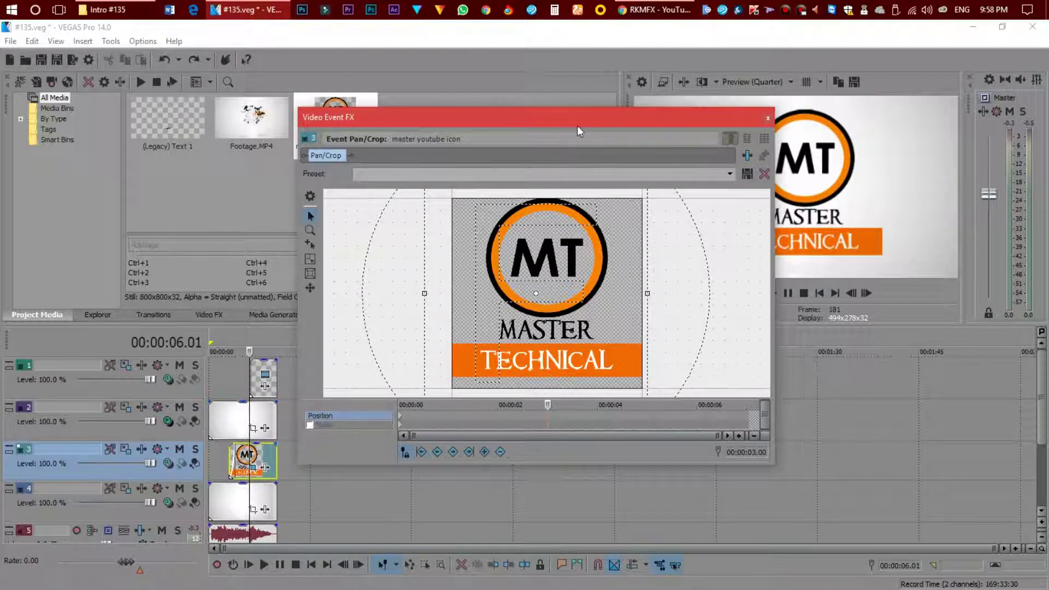
pyautogui.moveTo(527, 116); pyautogui.dragTo(367, 93)
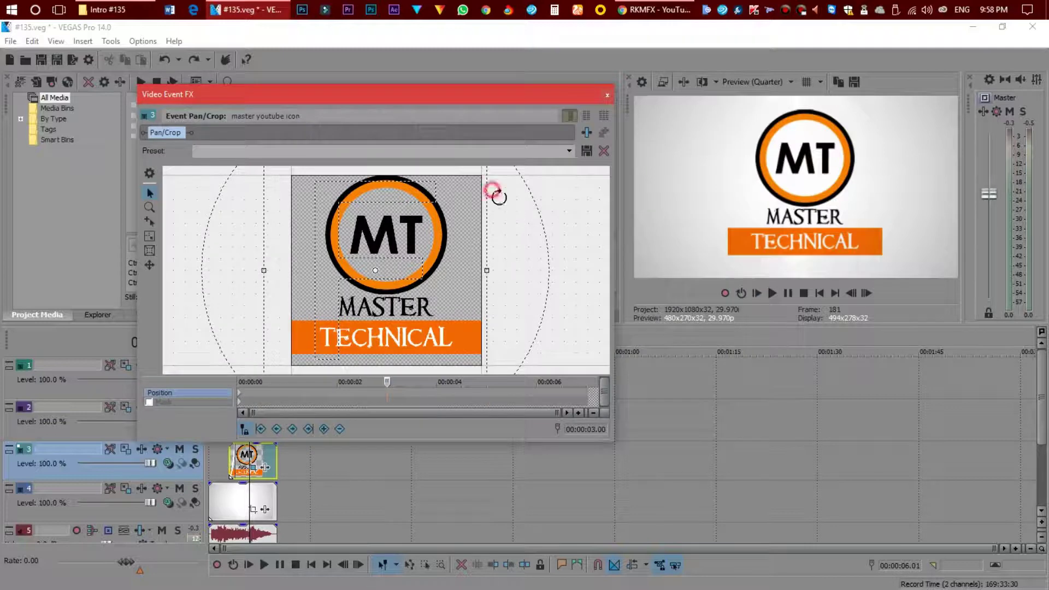
# Enlarge the pan/crop framing so the logo sits smaller and higher in the frame
pyautogui.moveTo(499, 195)
pyautogui.mouseDown()
pyautogui.moveTo(418, 158)
pyautogui.moveTo(484, 195)
pyautogui.mouseUp()
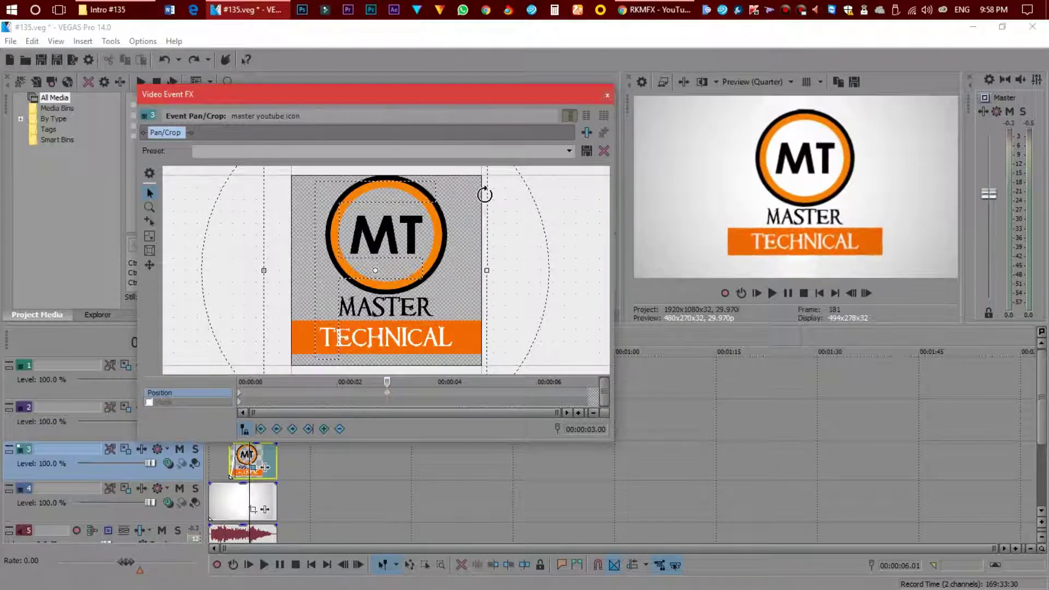
pyautogui.scroll(-2, 484, 194)
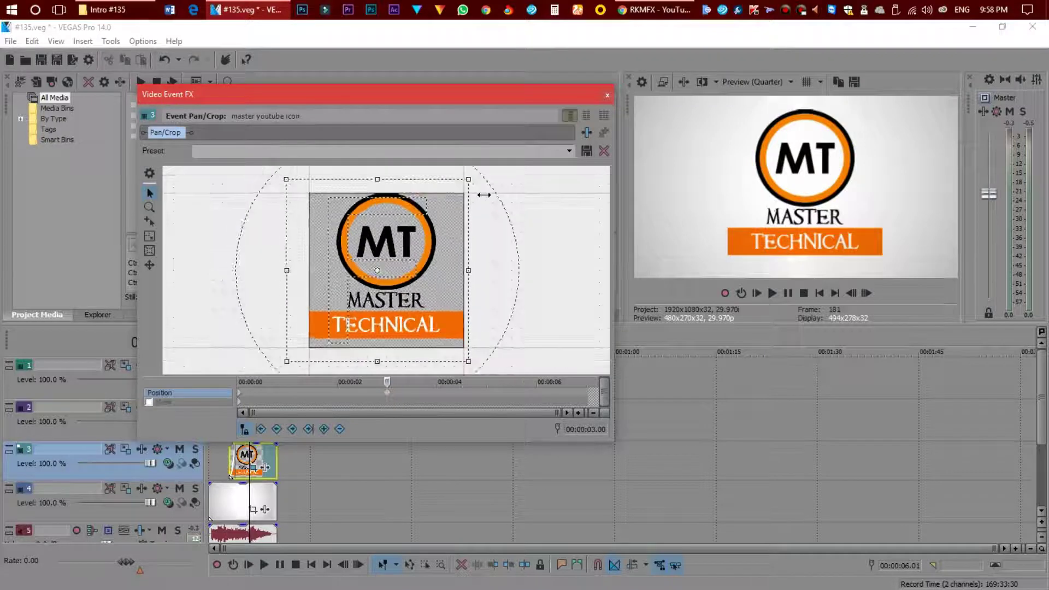
pyautogui.scroll(-3, 485, 194)
pyautogui.scroll(-2, 485, 194)
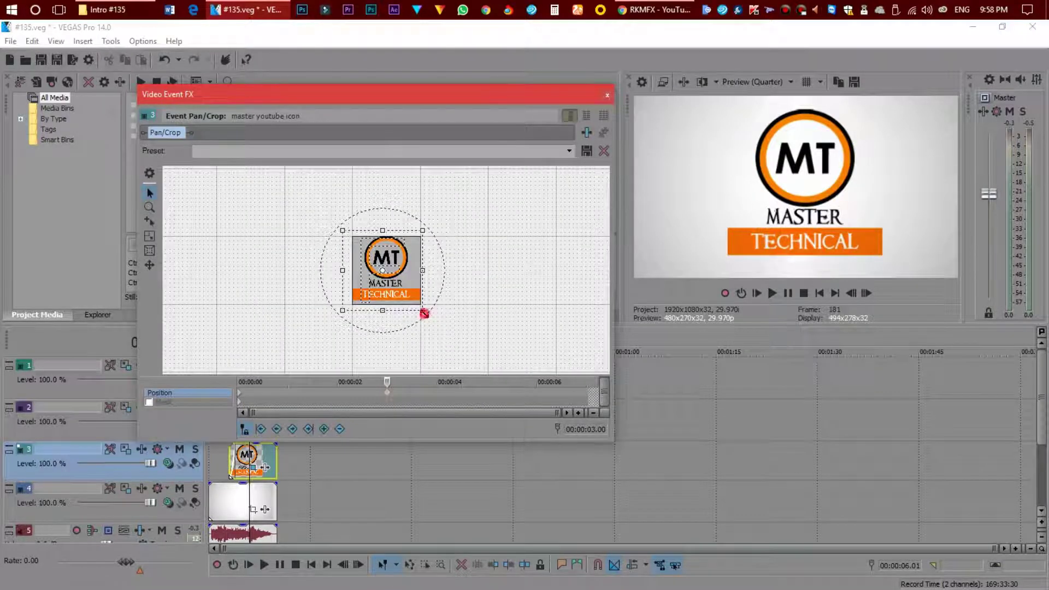
pyautogui.moveTo(424, 313); pyautogui.dragTo(504, 356)
pyautogui.moveTo(485, 309); pyautogui.dragTo(447, 299)
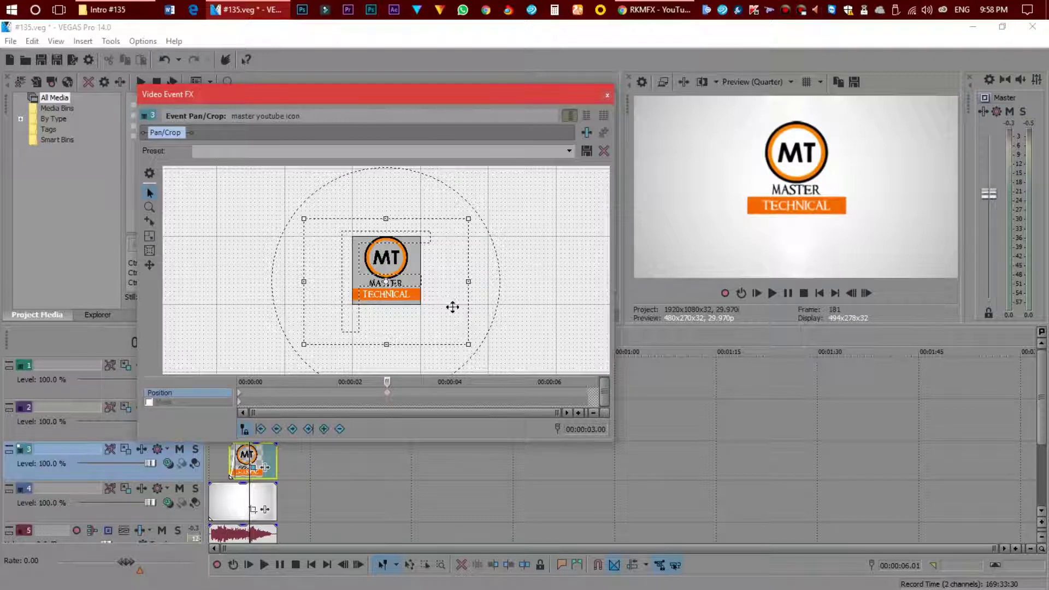
pyautogui.click(607, 94)
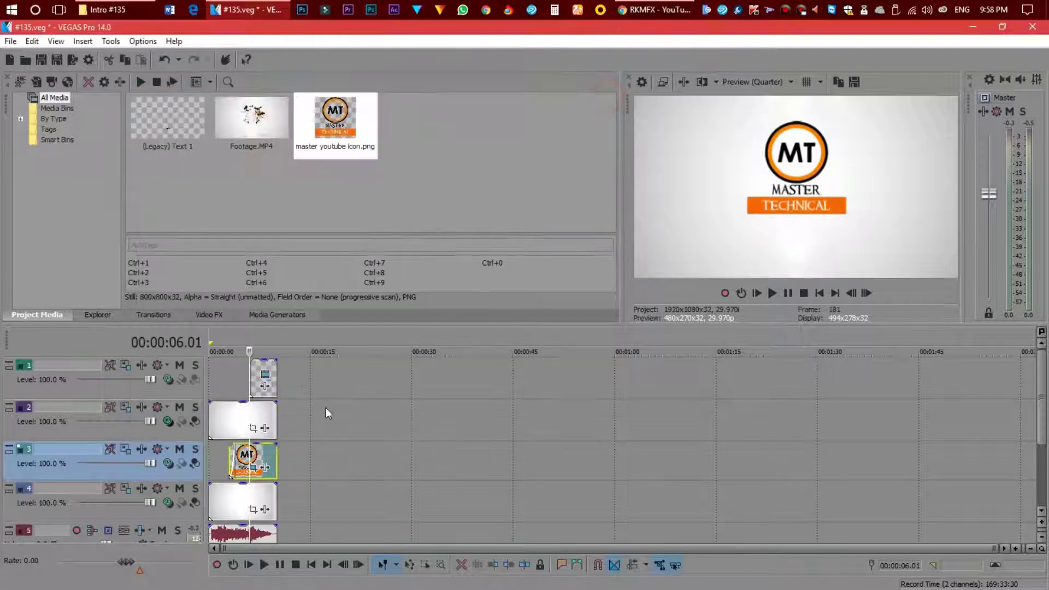
pyautogui.press('space')
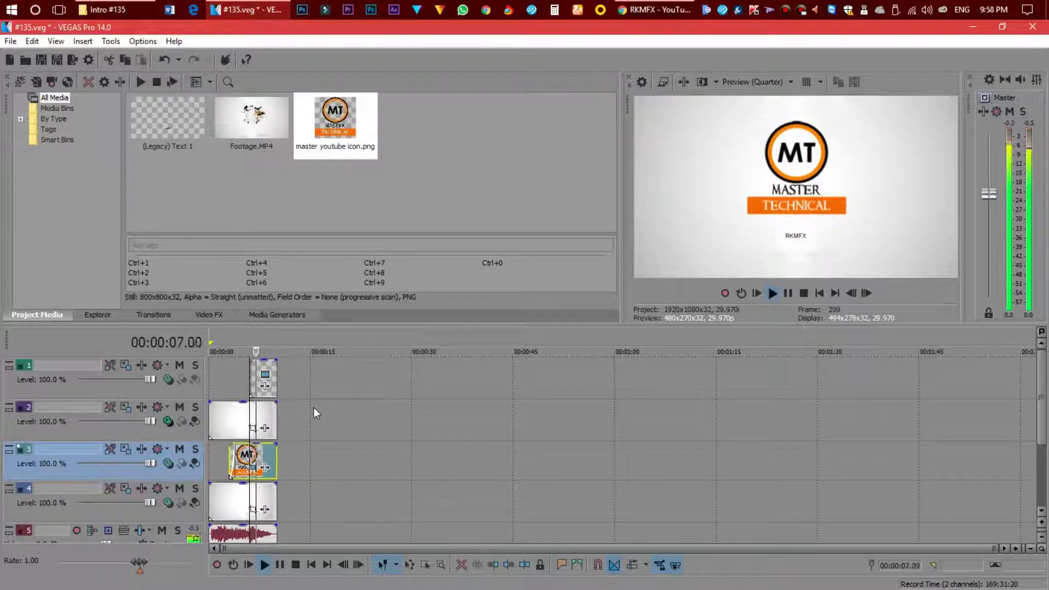
pyautogui.press('space')
pyautogui.press('space')
pyautogui.press('space')
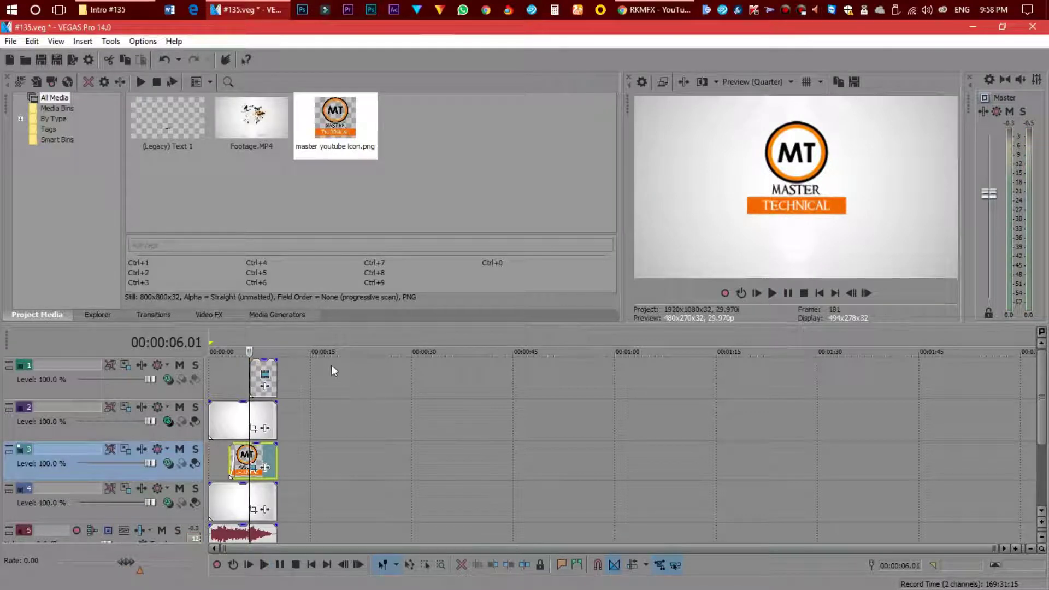
pyautogui.scroll(5, 324, 393)
pyautogui.scroll(2, 326, 400)
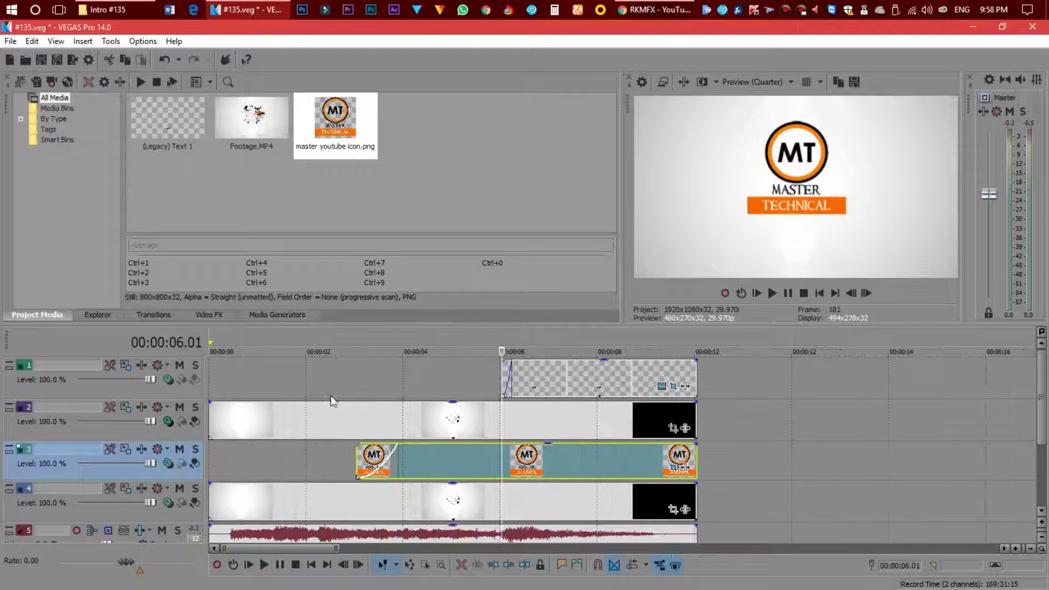
# Edit the Track 1 text event's generated media so the caption reads Master Technical
pyautogui.click(531, 384)
pyautogui.rightClick(532, 384)
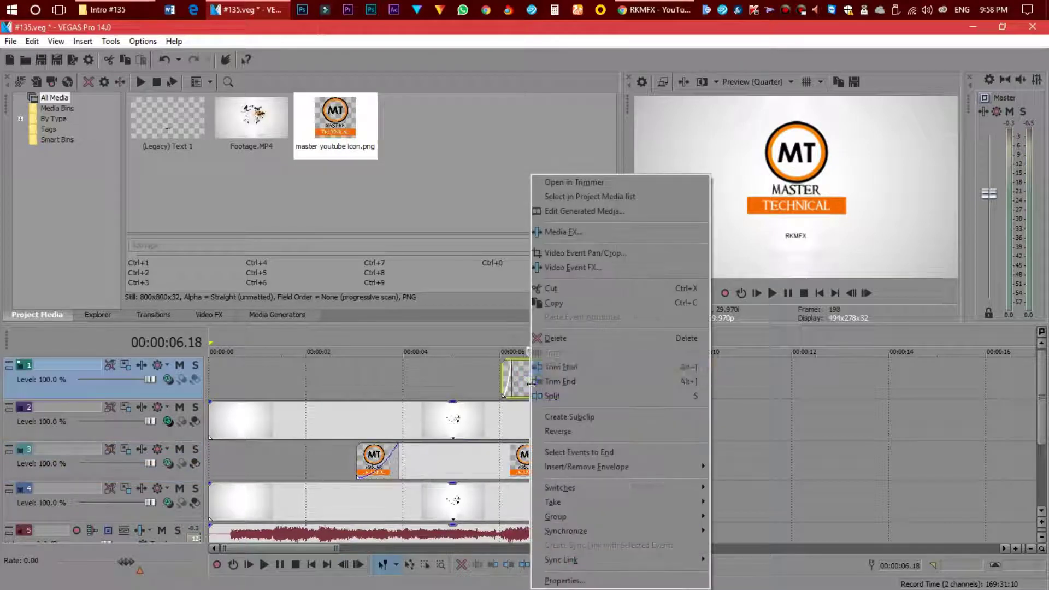
pyautogui.click(600, 211)
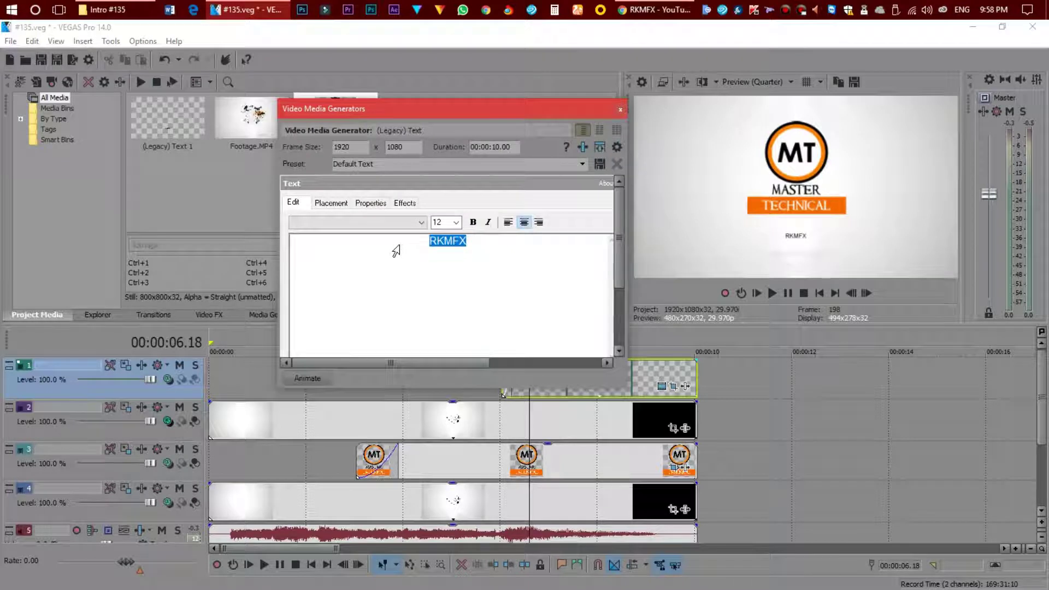
pyautogui.write('Master')
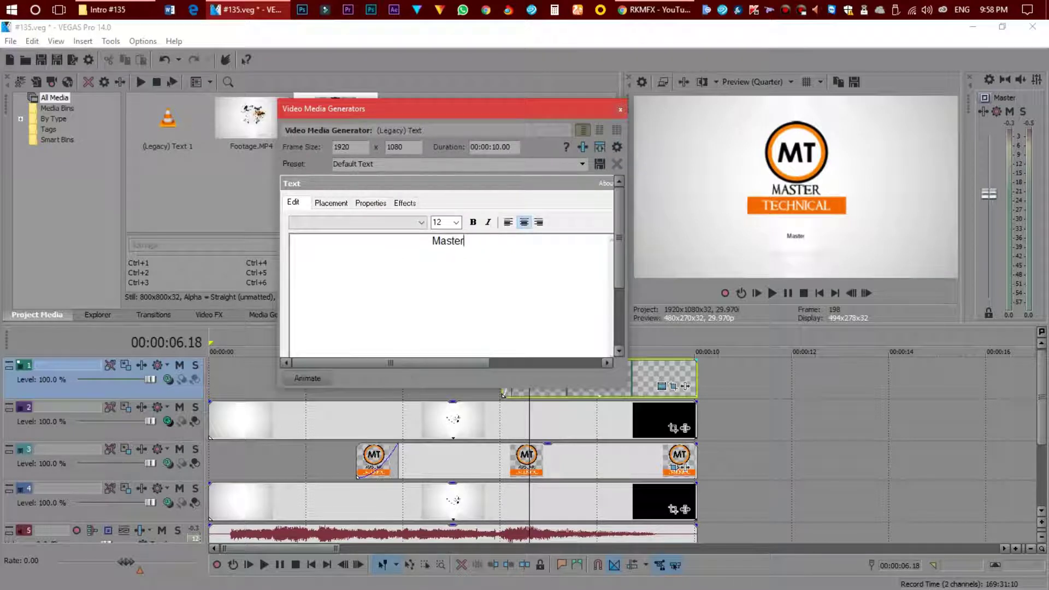
pyautogui.write(' Te')
pyautogui.write('chnical')
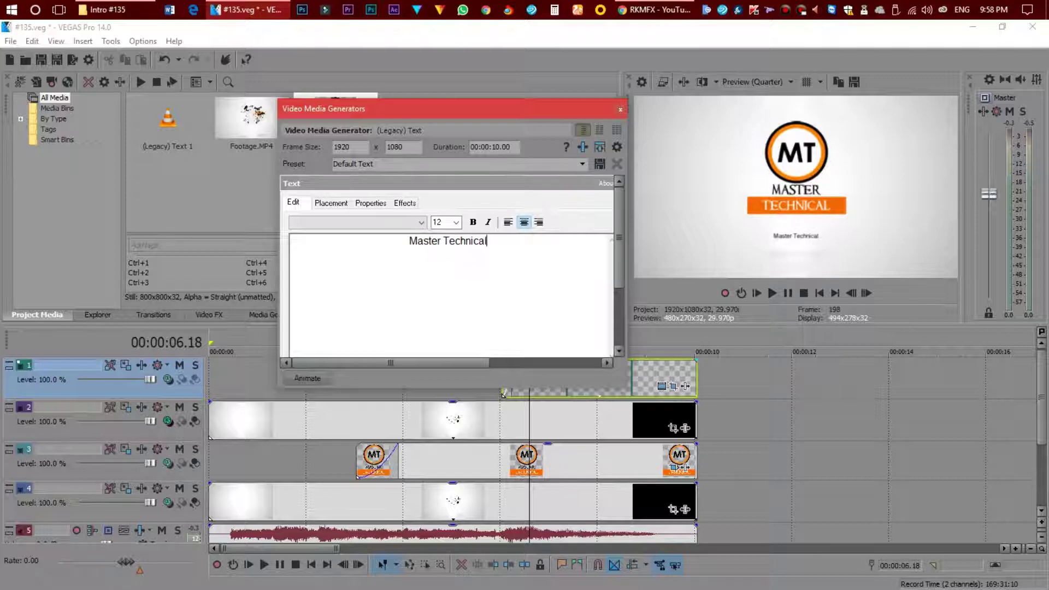
# Set the caption font to bold Kozuka Gothic Pro B at a much larger size and close the editor
pyautogui.click(414, 222)
pyautogui.click(333, 408)
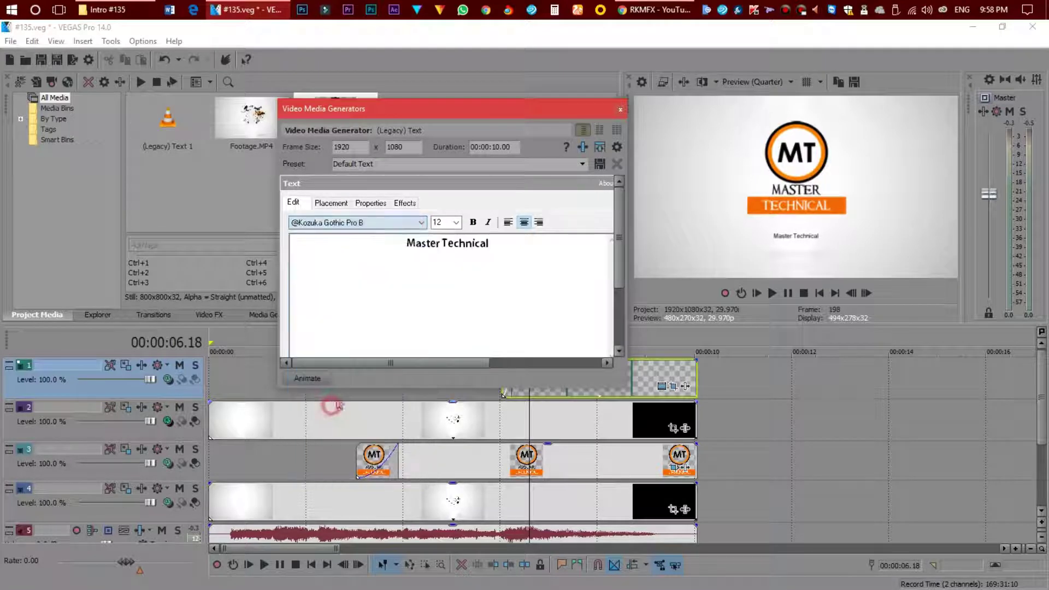
pyautogui.click(457, 223)
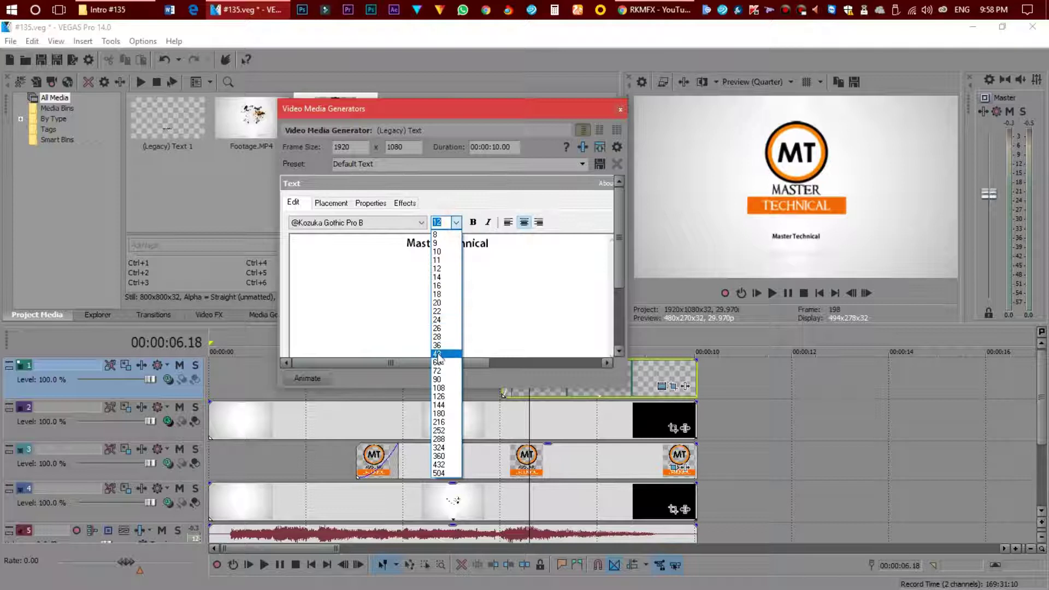
pyautogui.click(437, 346)
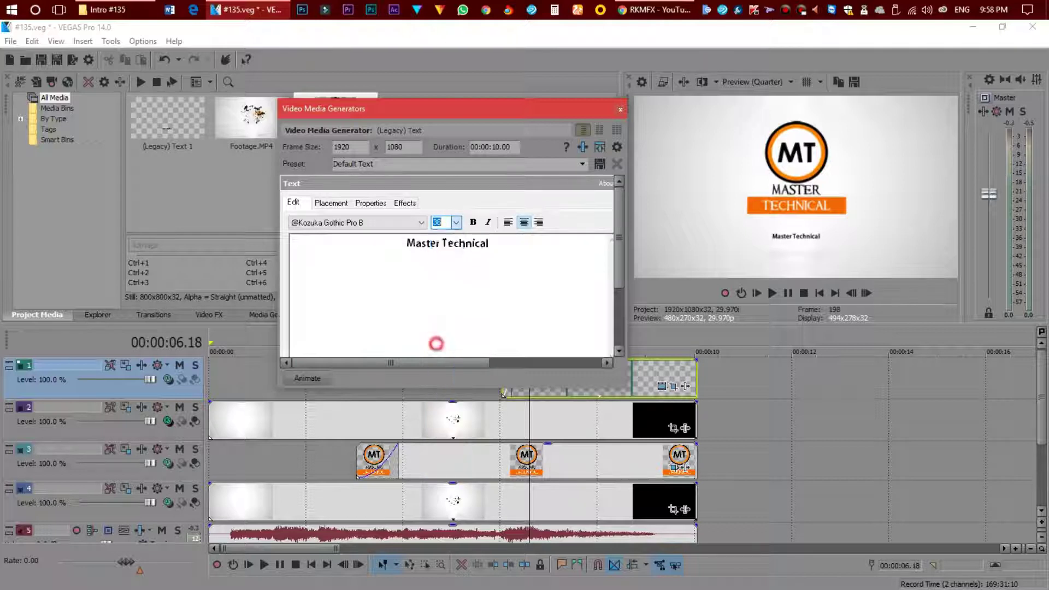
pyautogui.click(619, 110)
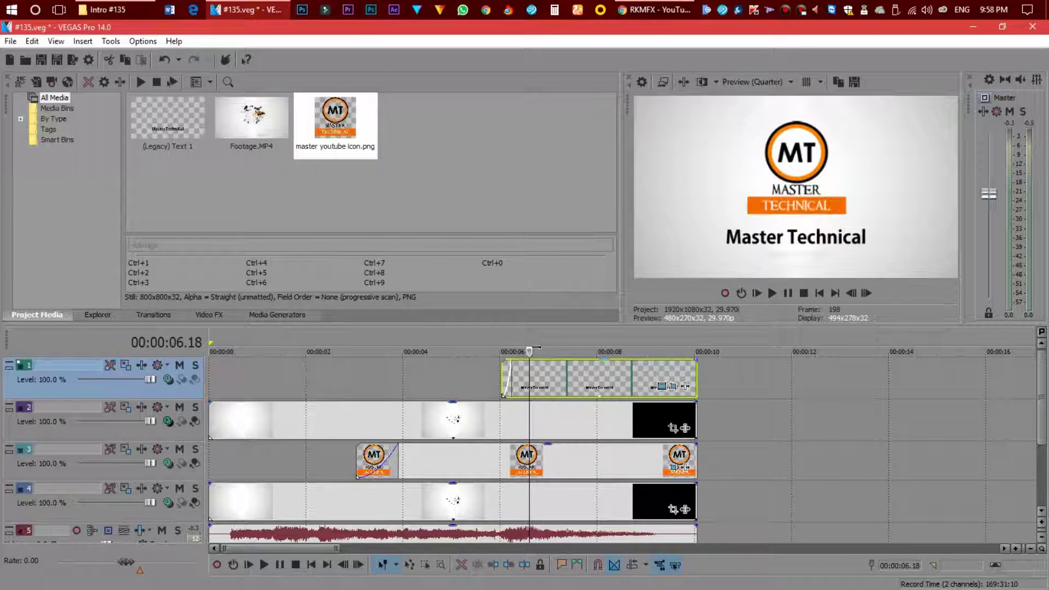
pyautogui.moveTo(529, 351); pyautogui.dragTo(526, 352)
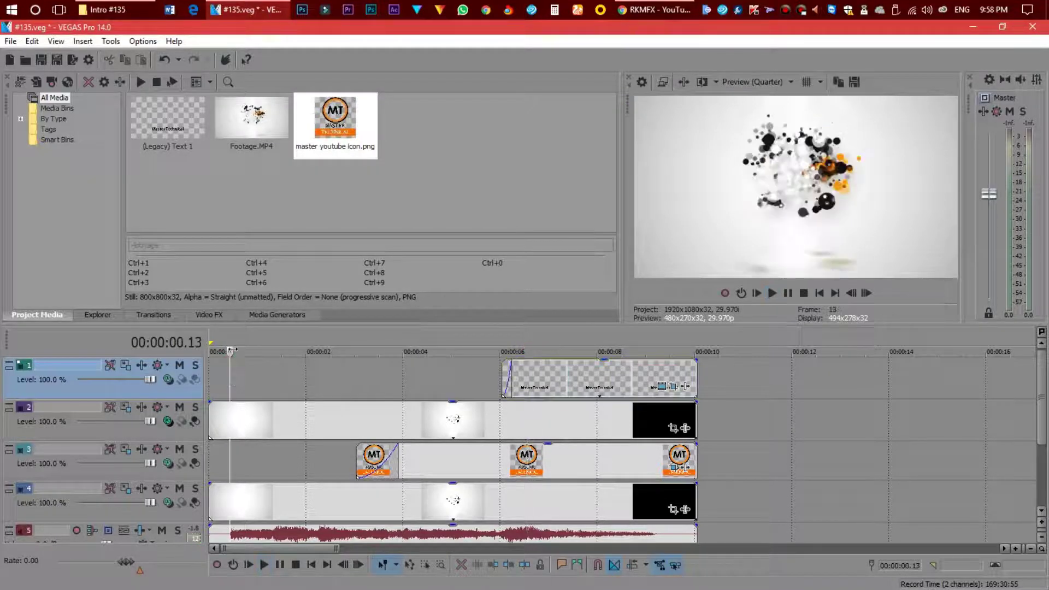
pyautogui.press('space')
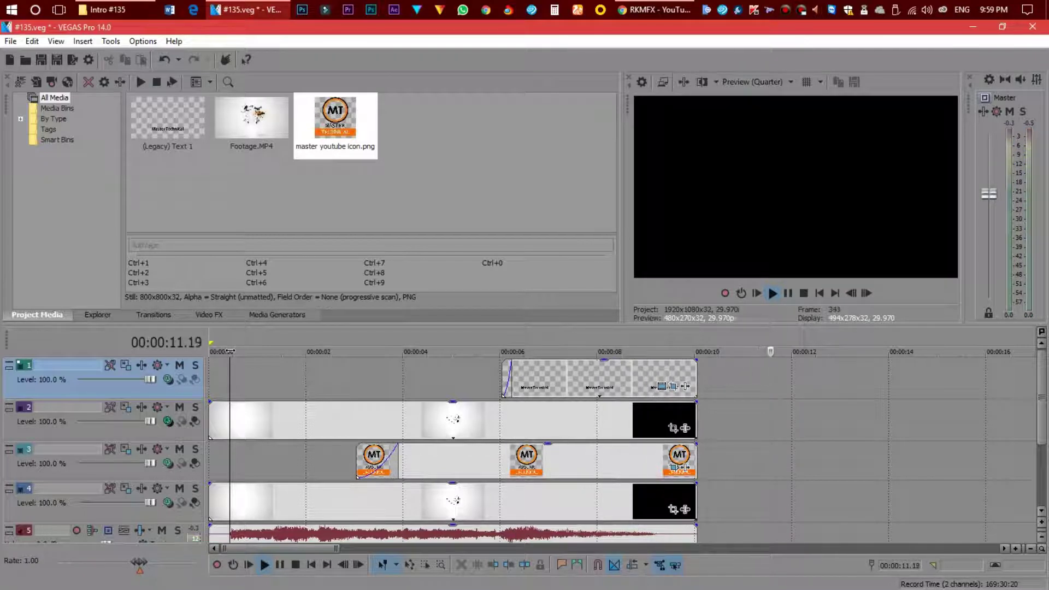
pyautogui.scroll(-3, 361, 355)
pyautogui.scroll(-2, 368, 355)
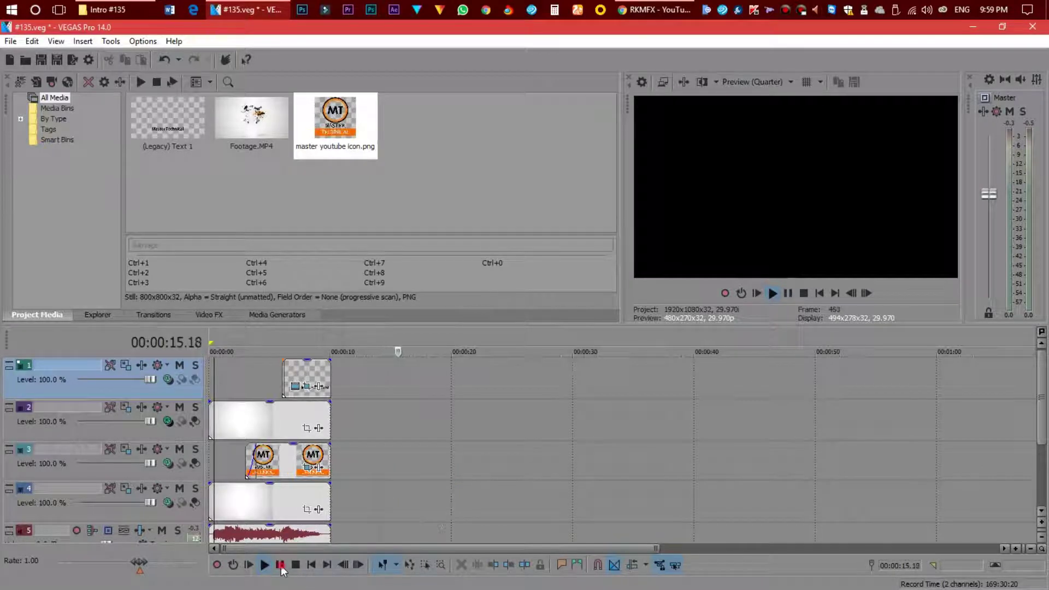
pyautogui.click(281, 570)
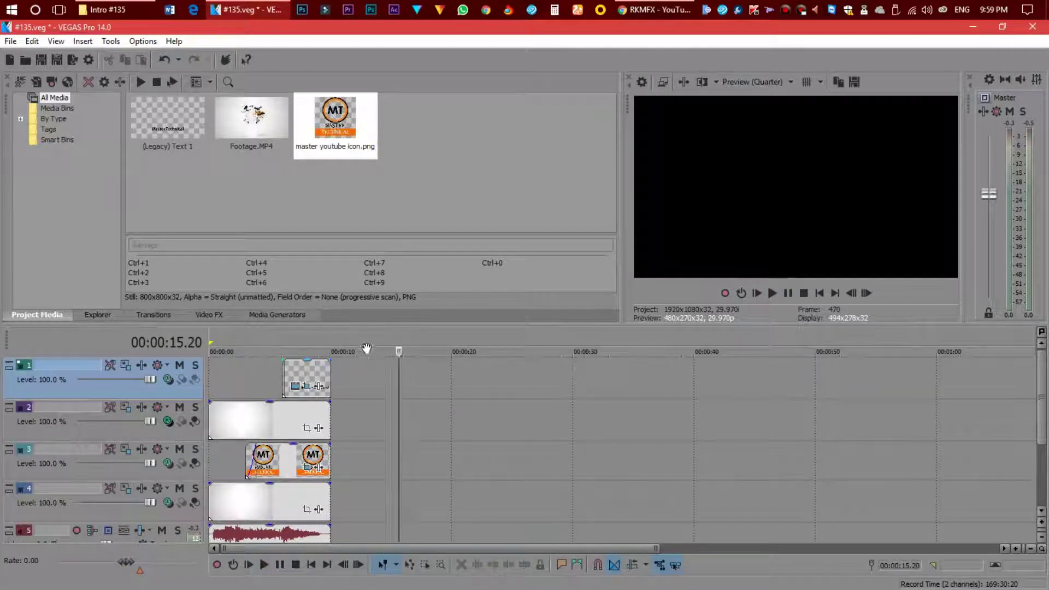
pyautogui.moveTo(366, 350); pyautogui.dragTo(292, 366)
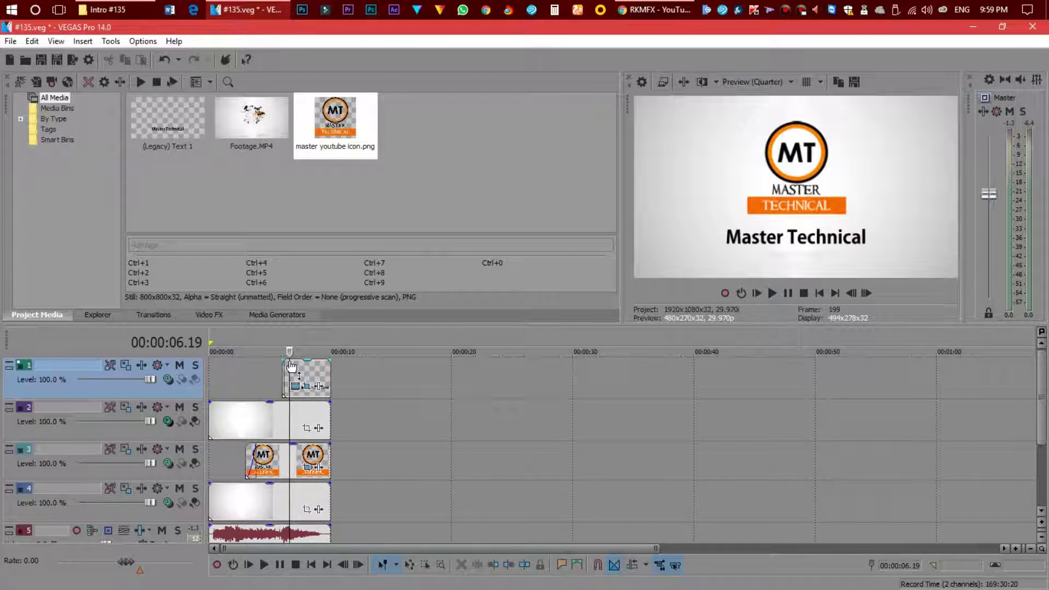
pyautogui.click(291, 367)
pyautogui.click(15, 43)
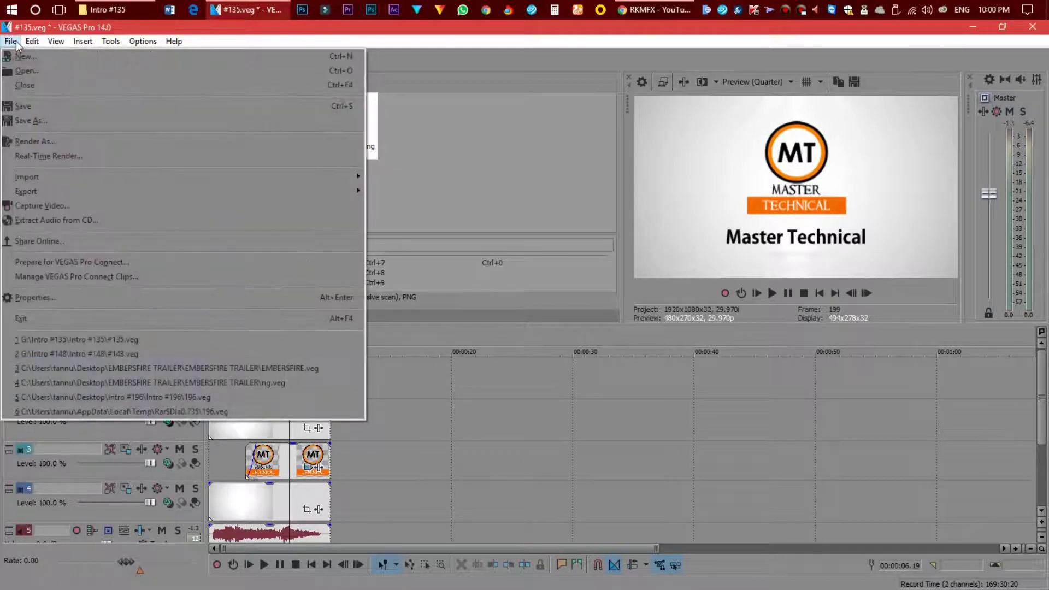
pyautogui.click(56, 140)
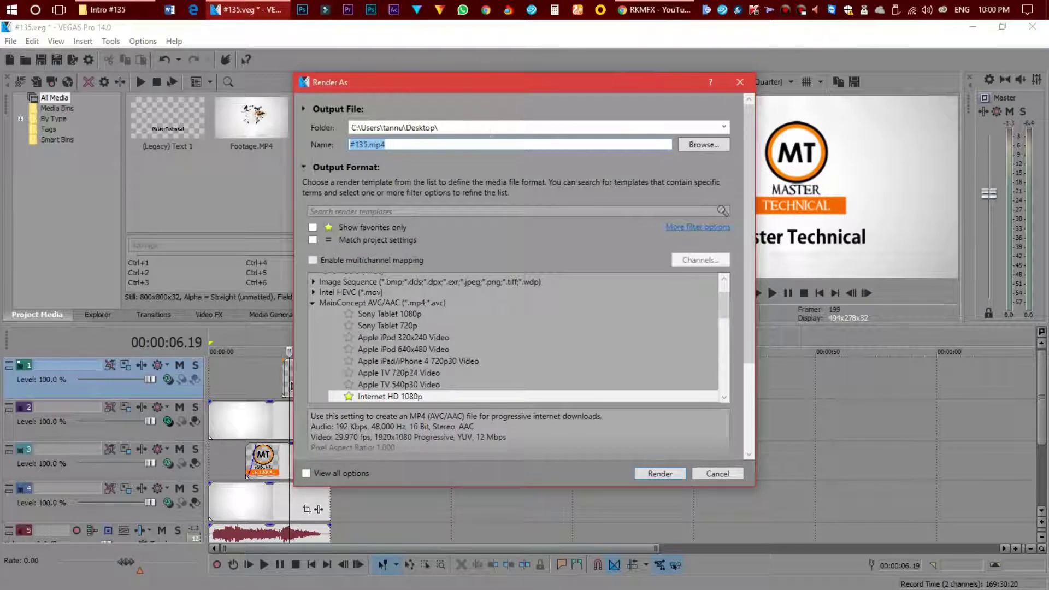
pyautogui.click(488, 131)
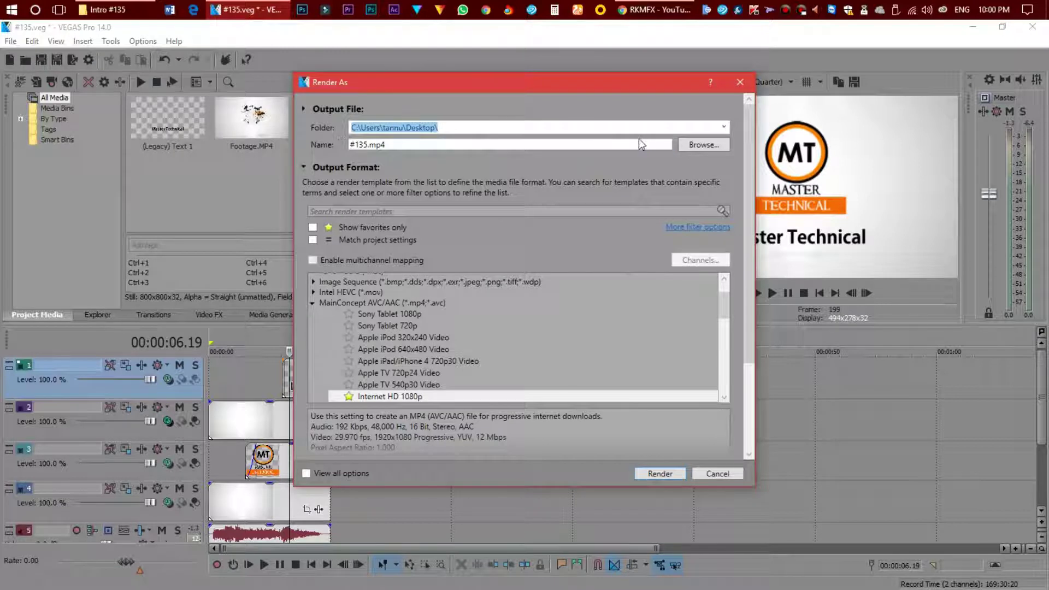
pyautogui.click(385, 145)
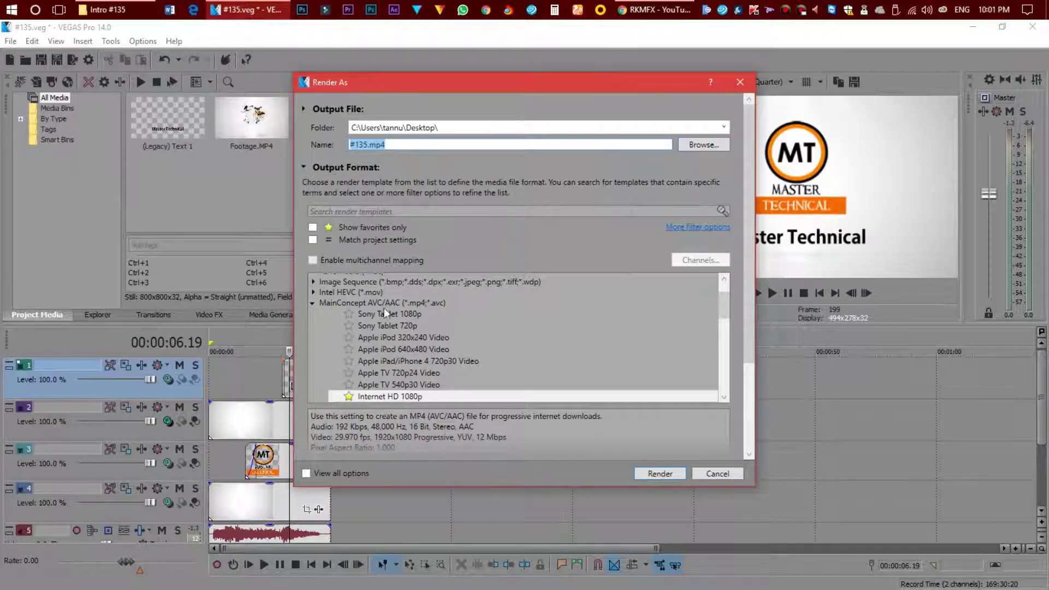
pyautogui.click(717, 310)
pyautogui.moveTo(723, 306)
pyautogui.mouseDown()
pyautogui.moveTo(722, 296)
pyautogui.moveTo(730, 375)
pyautogui.mouseUp()
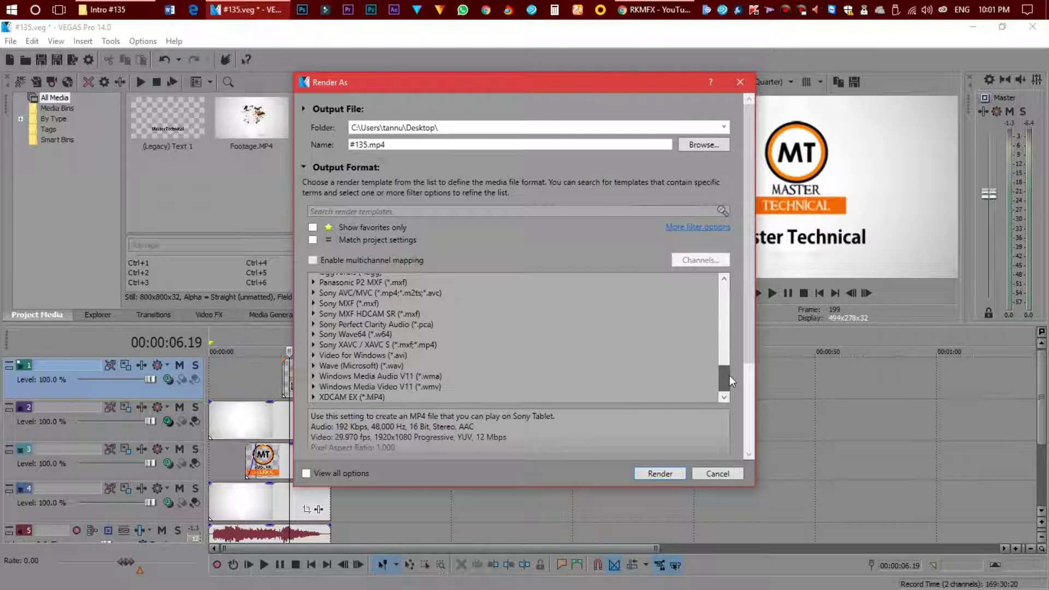
pyautogui.moveTo(730, 376); pyautogui.dragTo(713, 301)
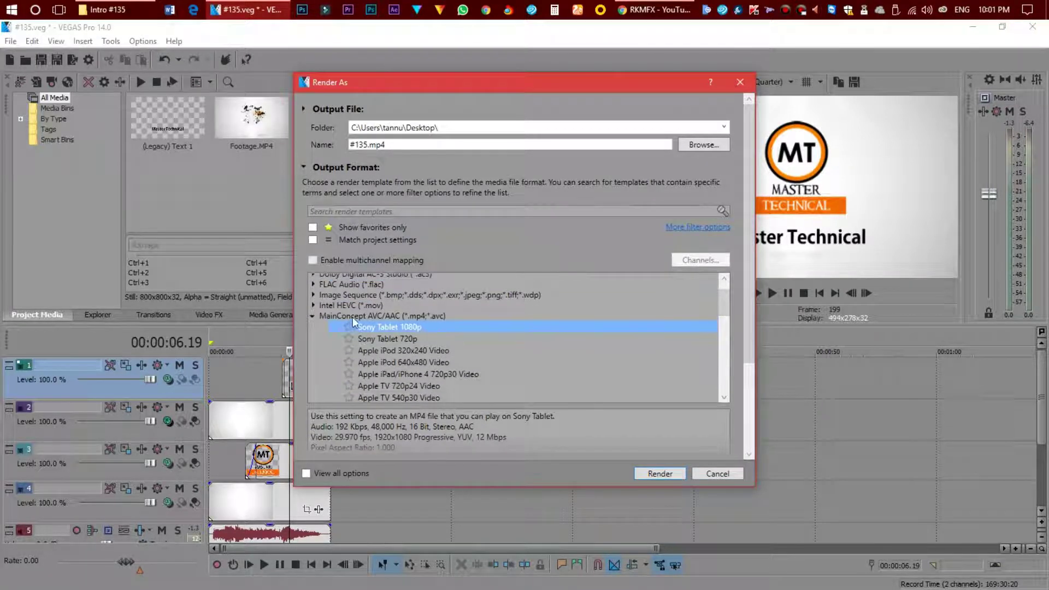
pyautogui.scroll(-2, 722, 310)
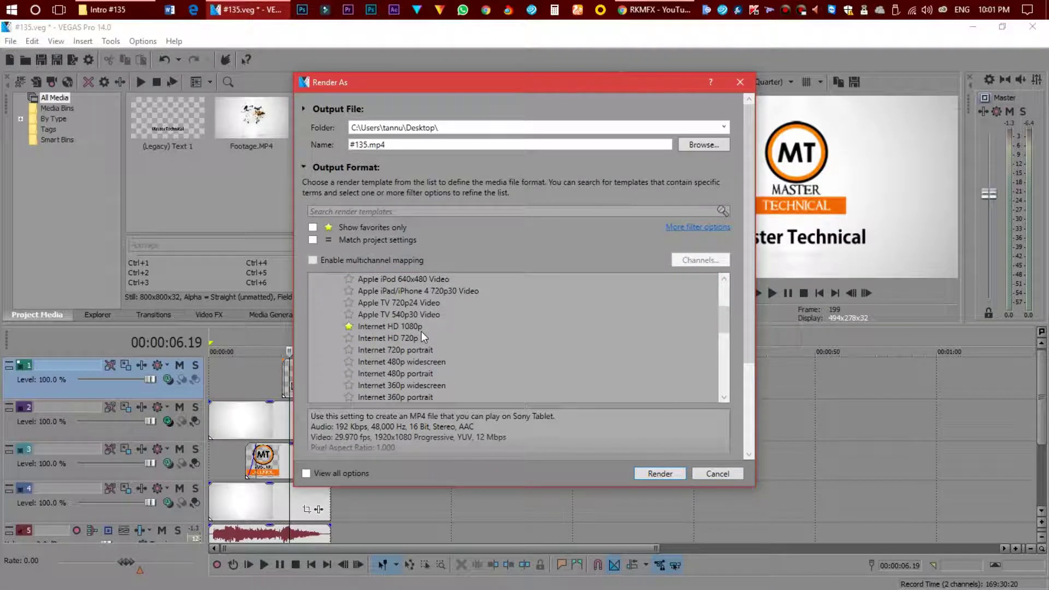
pyautogui.click(660, 475)
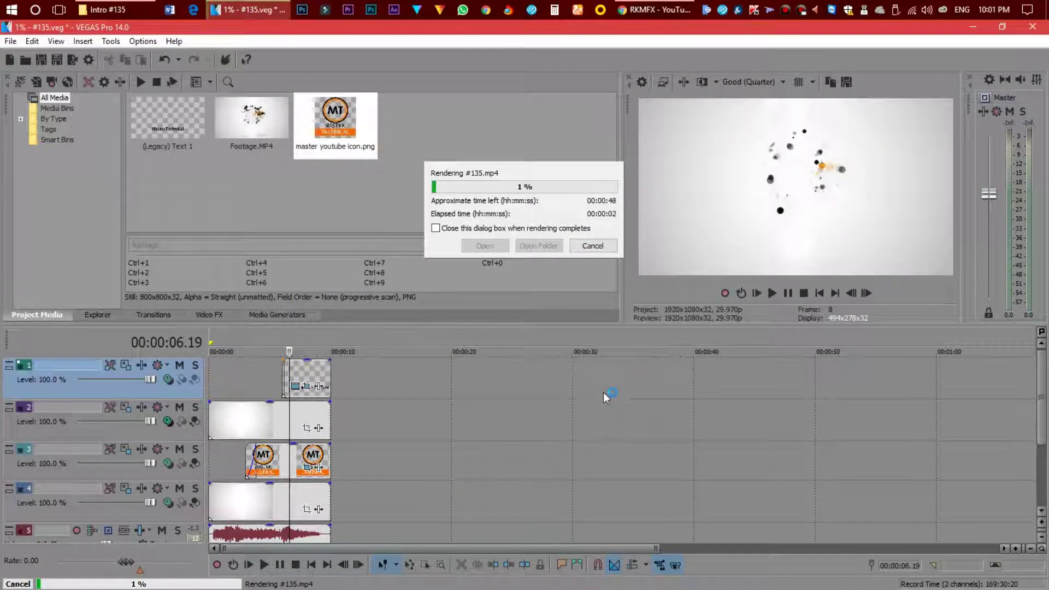
pyautogui.click(593, 246)
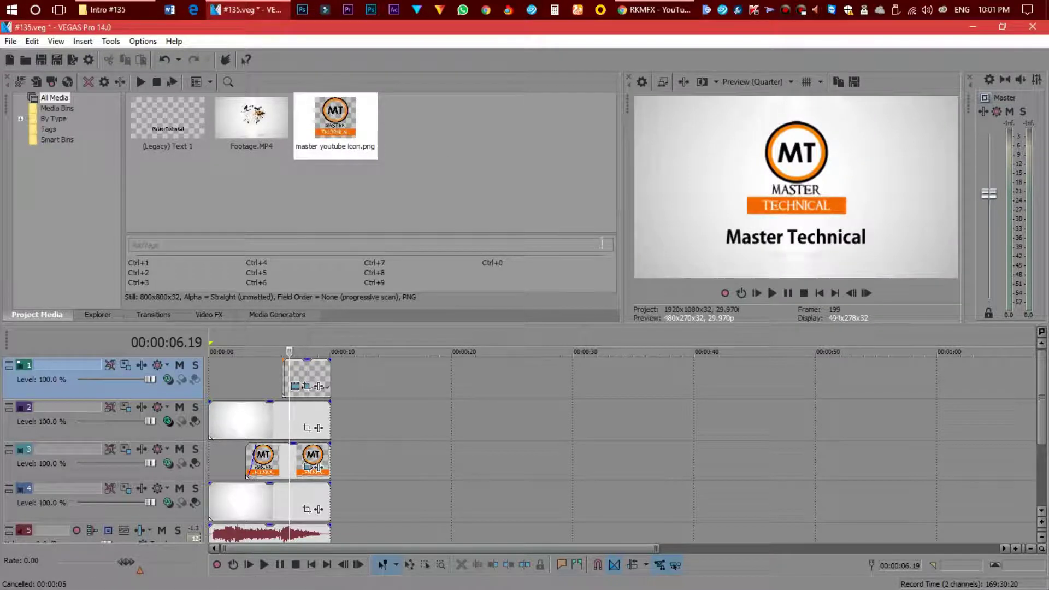
# Minimize VEGAS Pro to reveal the Intro #135 folder in File Explorer
pyautogui.click(974, 27)
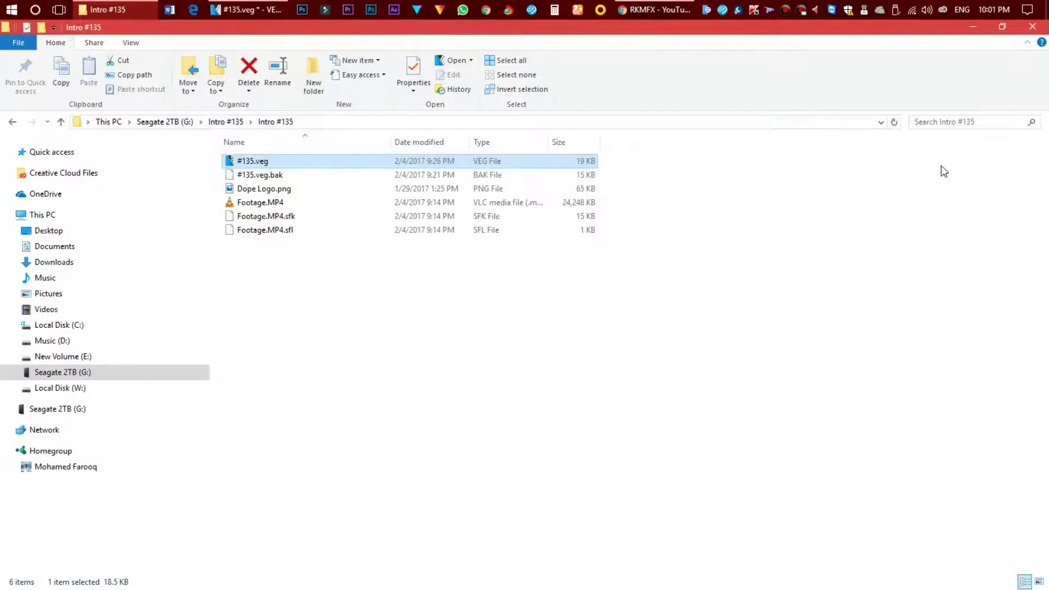